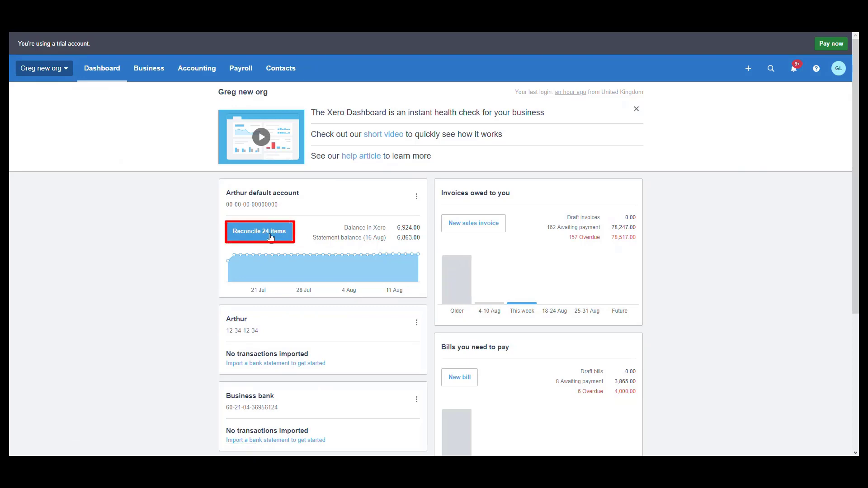
Open reconciliation for the Arthur default account and search for matches to the 500.00 receipt by the tenant's full name
{"action": "left_click", "coordinate": [271, 237]}
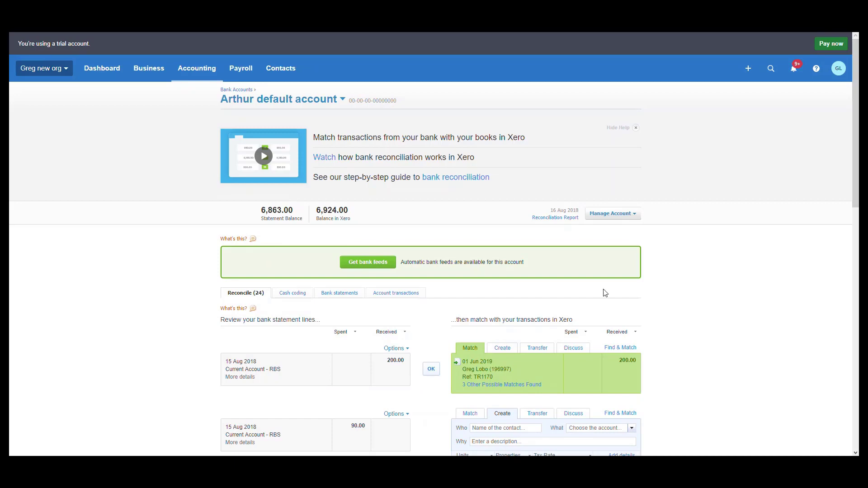
{"action": "scroll", "coordinate": [535, 301], "scroll_direction": "down", "scroll_amount": 6}
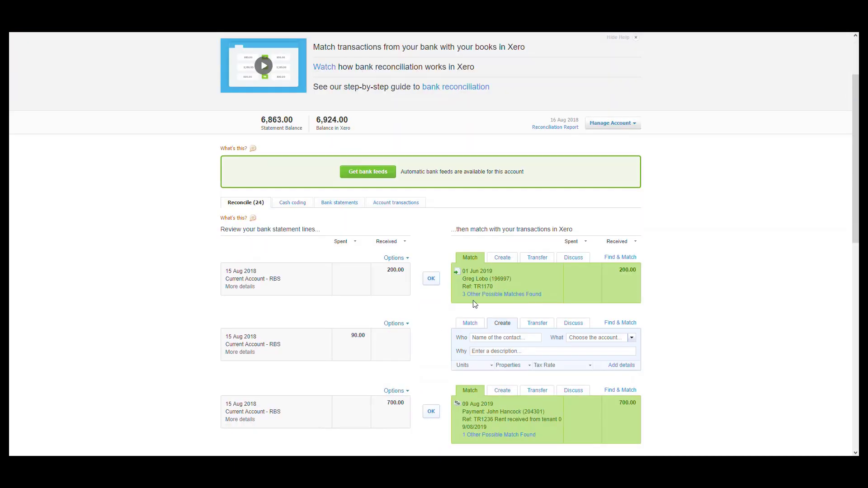
{"action": "scroll", "coordinate": [475, 304], "scroll_direction": "down", "scroll_amount": 7}
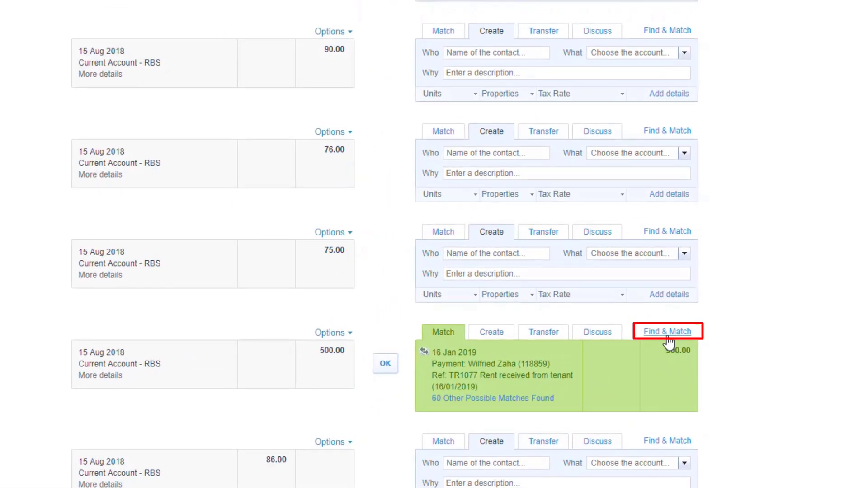
{"action": "left_click", "coordinate": [668, 340]}
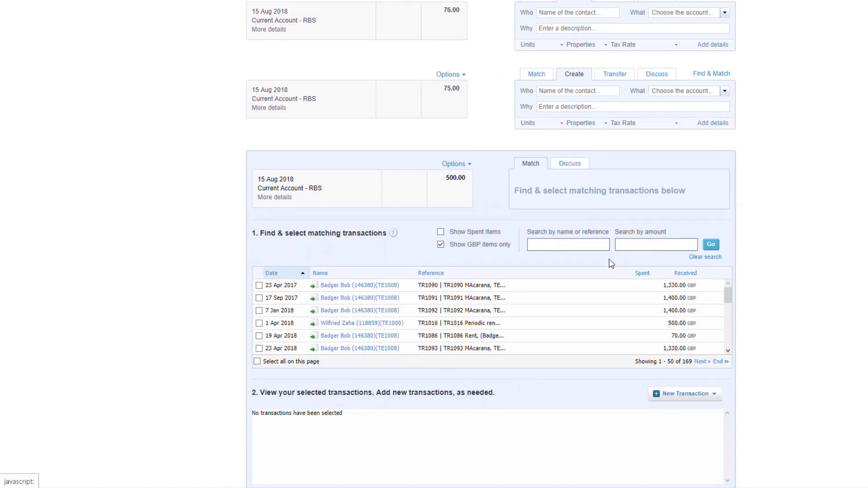
{"action": "left_click", "coordinate": [592, 244]}
{"action": "type", "text": "jonn"}
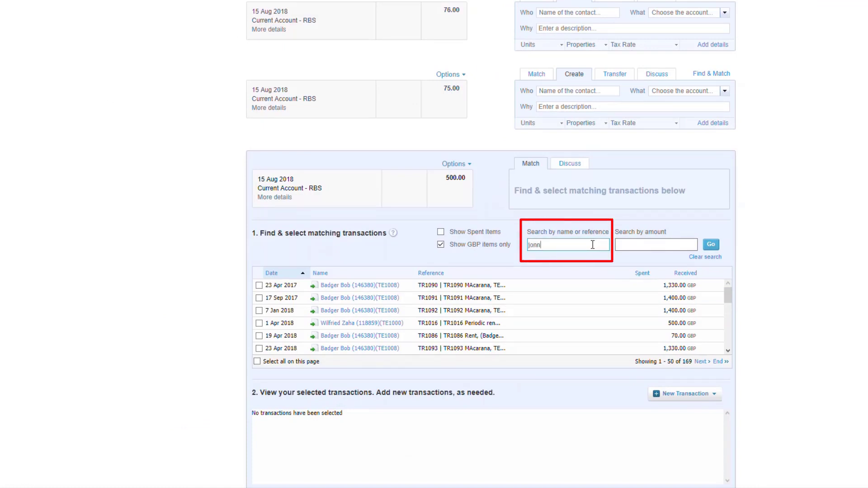
{"action": "type", "text": "y smith"}
{"action": "key", "text": "Return"}
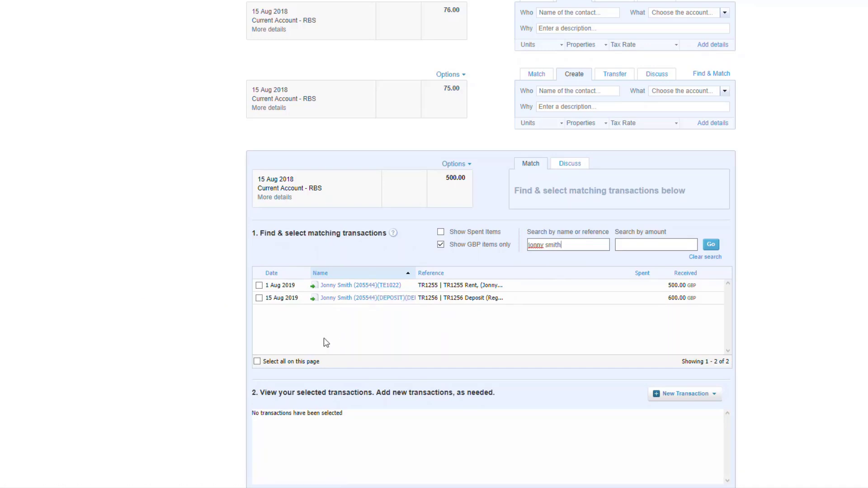
Match the 500.00 receipt to the tenant's 500.00 rent invoice dated 1 Aug 2019 and reconcile it
{"action": "left_click", "coordinate": [259, 285]}
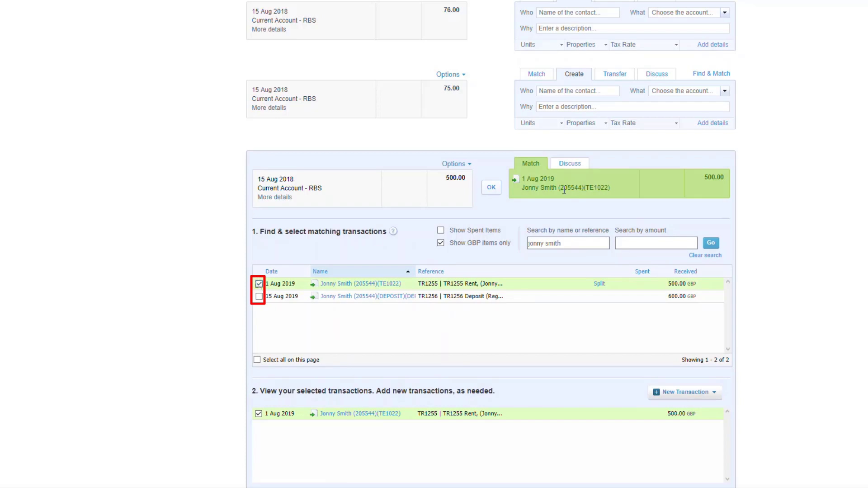
{"action": "left_click", "coordinate": [492, 188]}
{"action": "left_click", "coordinate": [505, 276]}
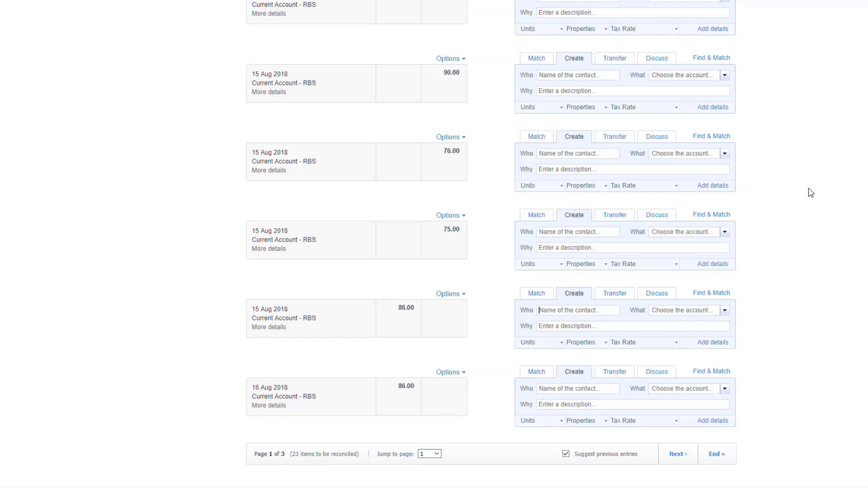
Reconcile the 76.00 receipt as a 76.00 part payment by splitting the 1,330.00 invoice dated 23 Apr 2017
{"action": "left_click", "coordinate": [712, 137]}
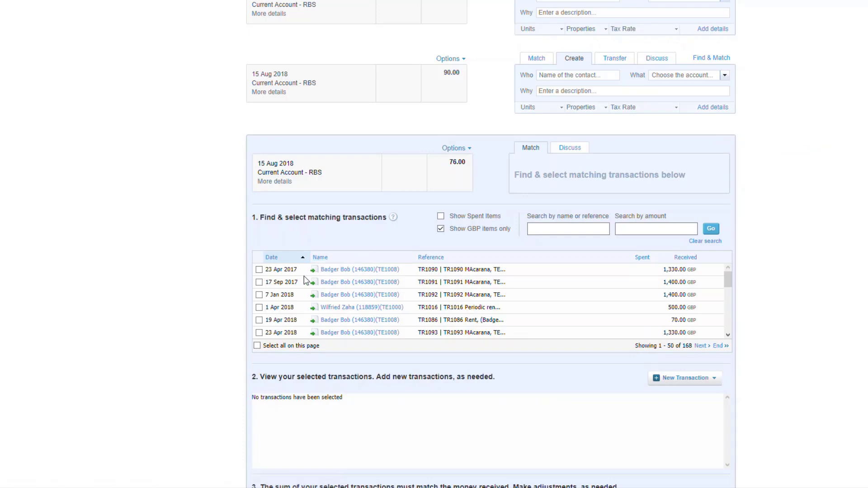
{"action": "left_click", "coordinate": [259, 270]}
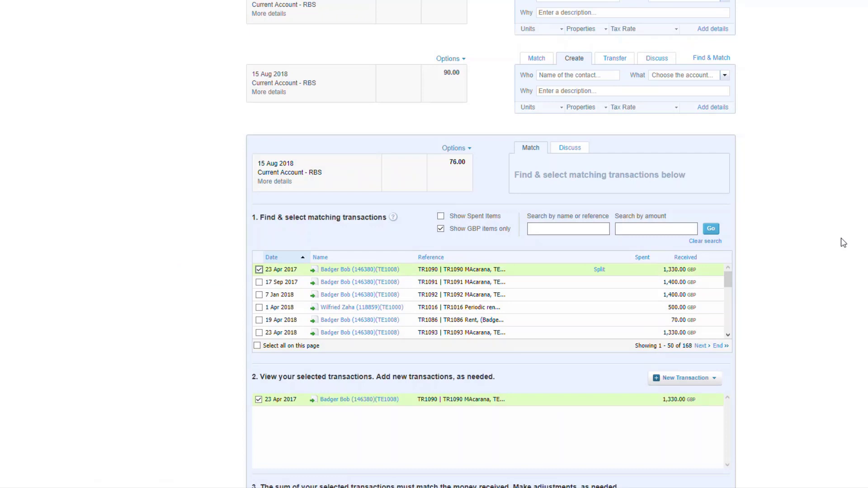
{"action": "left_click", "coordinate": [602, 273]}
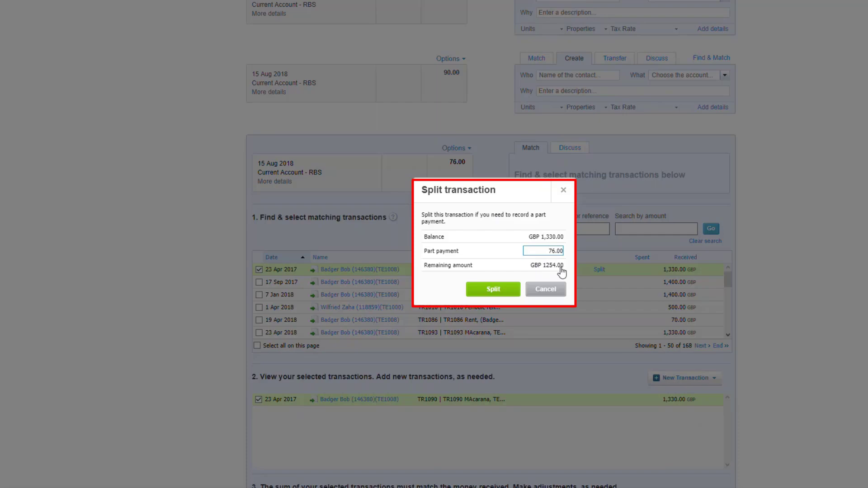
{"action": "left_click", "coordinate": [493, 289]}
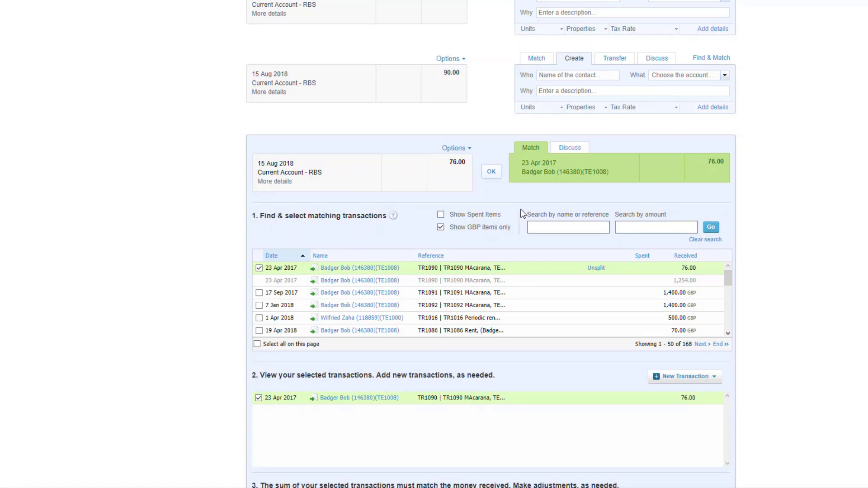
{"action": "left_click", "coordinate": [491, 172]}
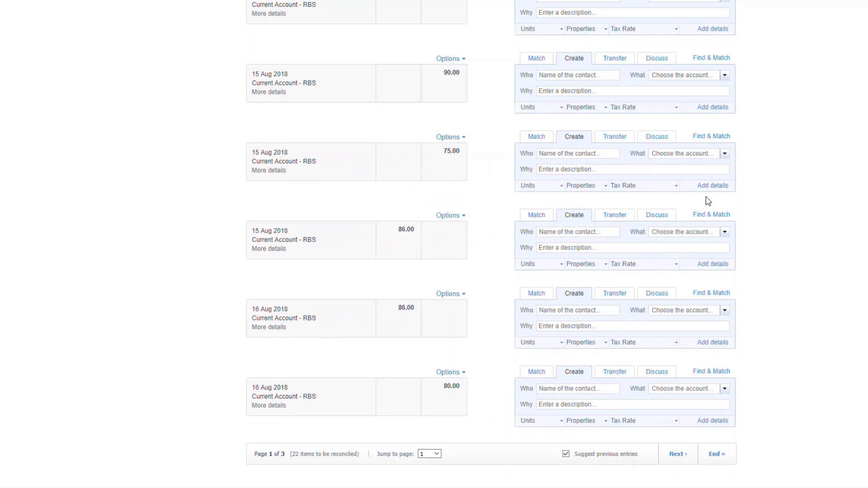
For the 75.00 receipt, select the 70.00 rent invoice dated 19 Apr 2018 and start a new Receive Money transaction
{"action": "left_click", "coordinate": [703, 136]}
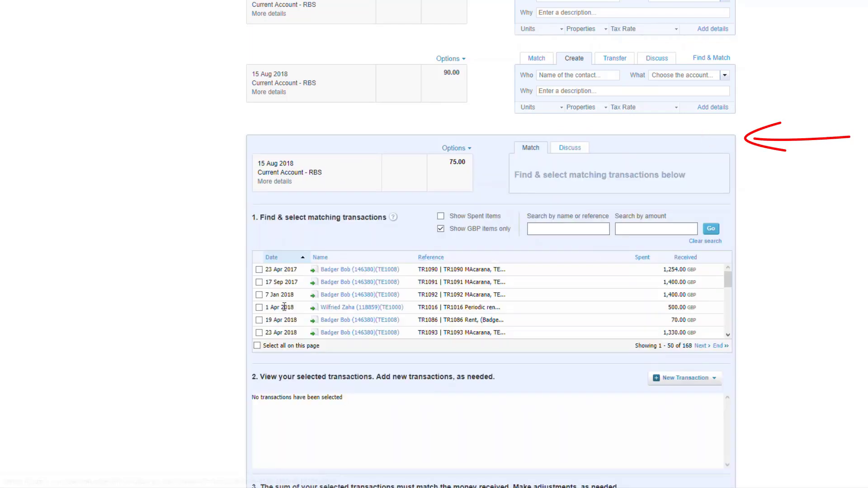
{"action": "left_click", "coordinate": [259, 320]}
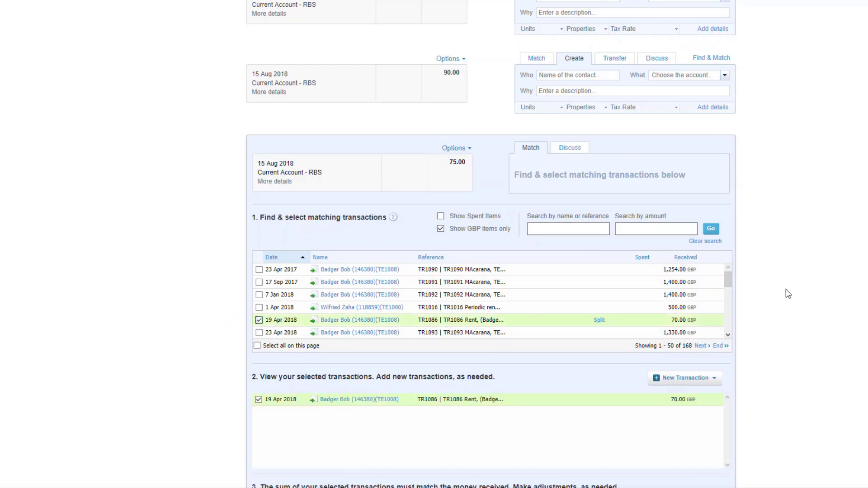
{"action": "scroll", "coordinate": [788, 292], "scroll_direction": "down", "scroll_amount": 1}
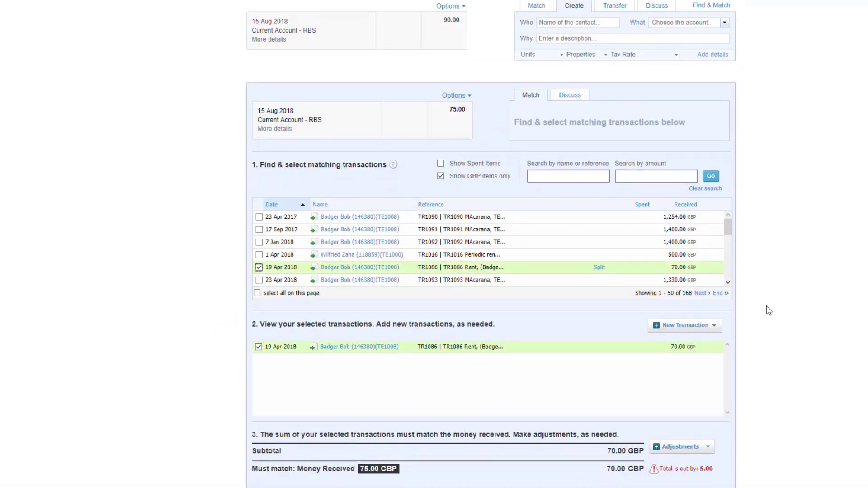
{"action": "left_click", "coordinate": [714, 333]}
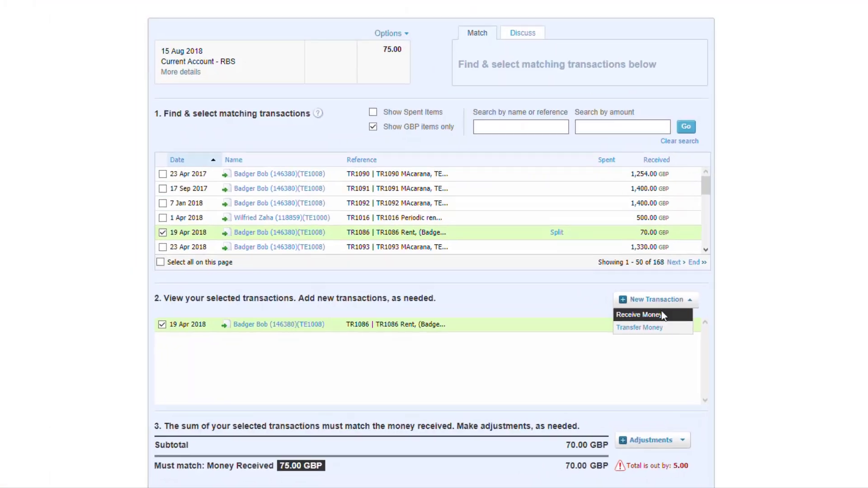
{"action": "left_click", "coordinate": [600, 262]}
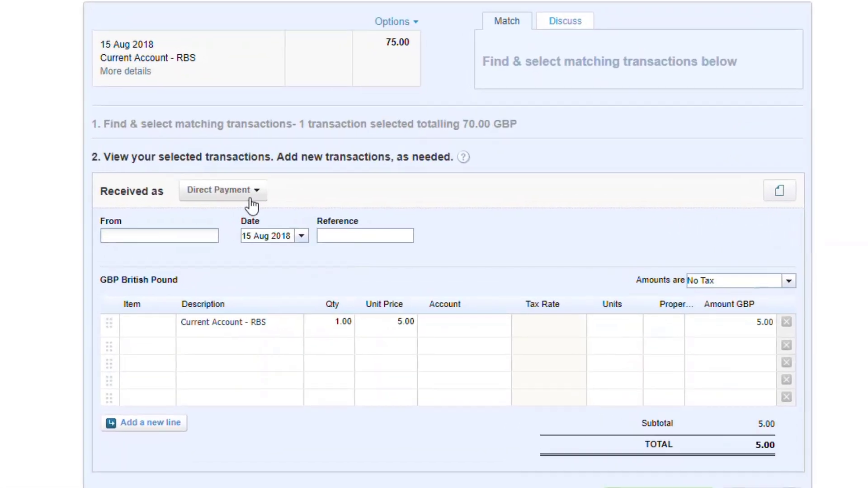
Set the new transaction as an Overpayment received from the tenant's existing rent contact, not the deposit contact
{"action": "left_click", "coordinate": [250, 199]}
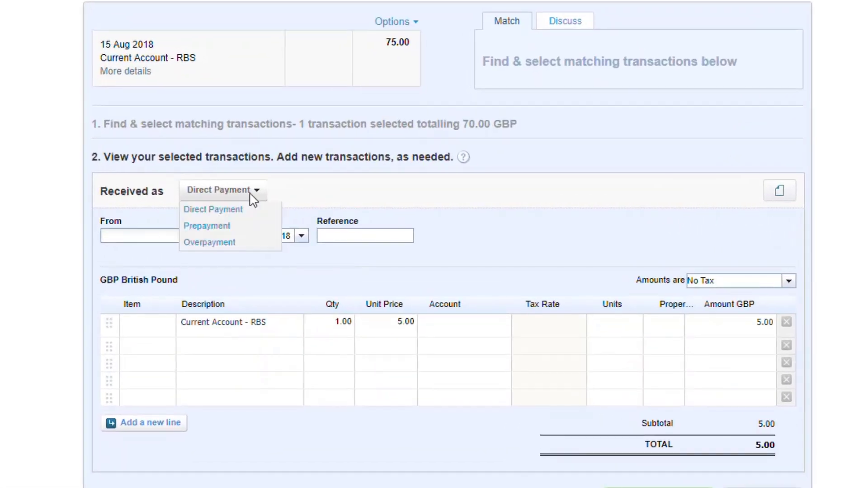
{"action": "left_click", "coordinate": [209, 242]}
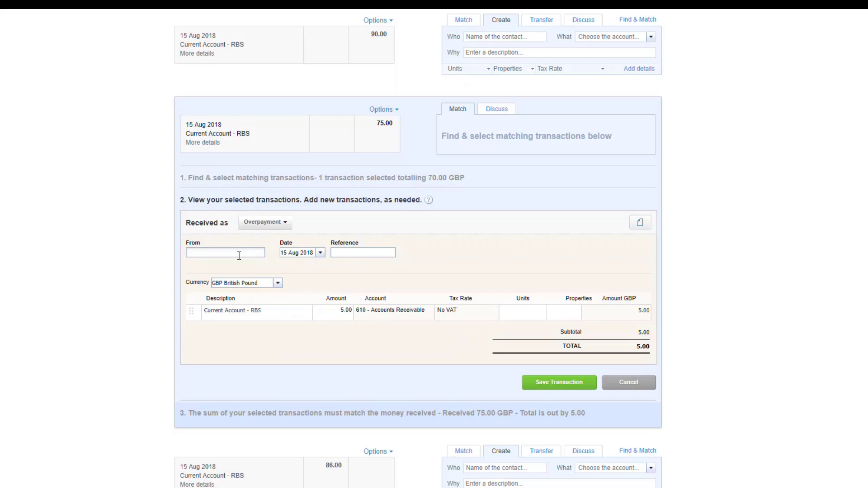
{"action": "type", "text": "badg"}
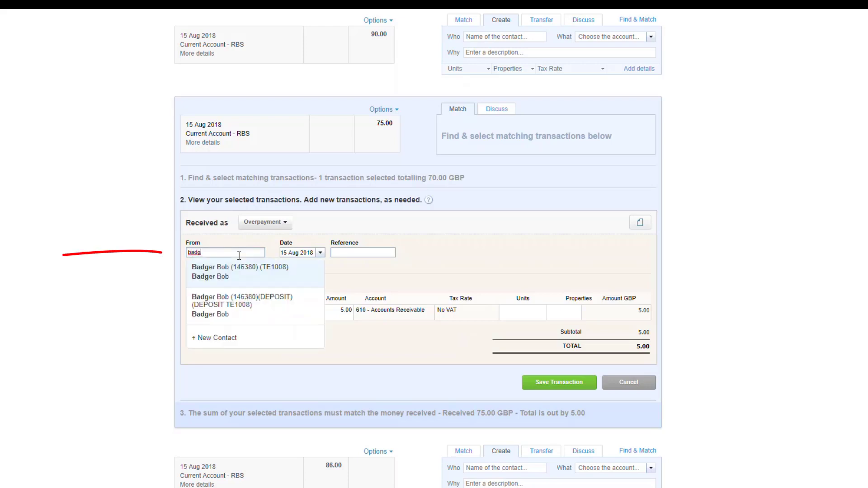
{"action": "left_click", "coordinate": [250, 271]}
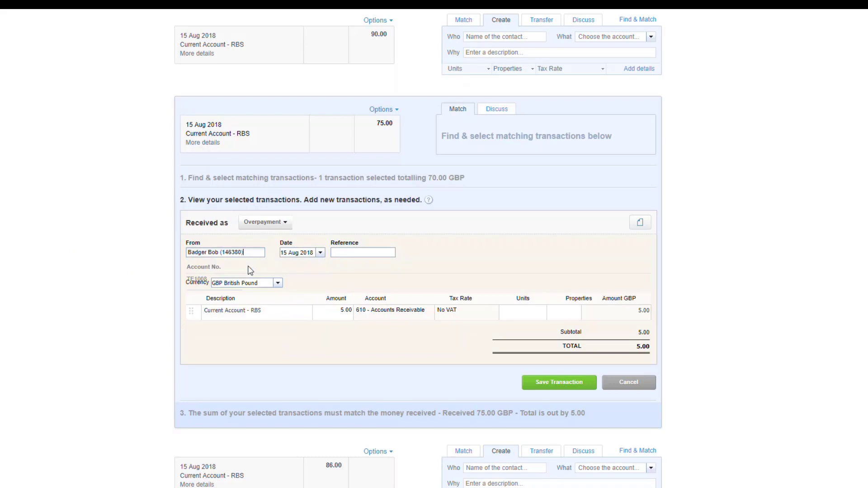
Replace the overpayment line's description with "Overpayment of rent"
{"action": "left_click", "coordinate": [273, 311]}
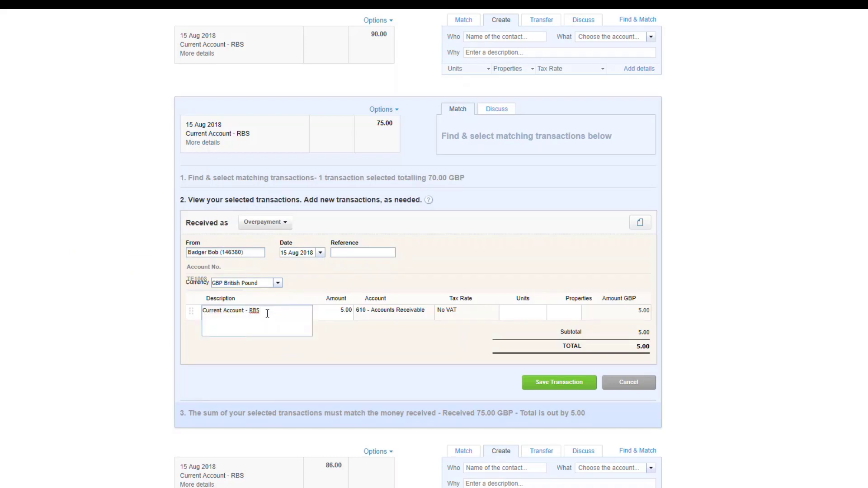
{"action": "left_click_drag", "start_coordinate": [267, 313], "coordinate": [185, 313]}
{"action": "type", "text": "Over"}
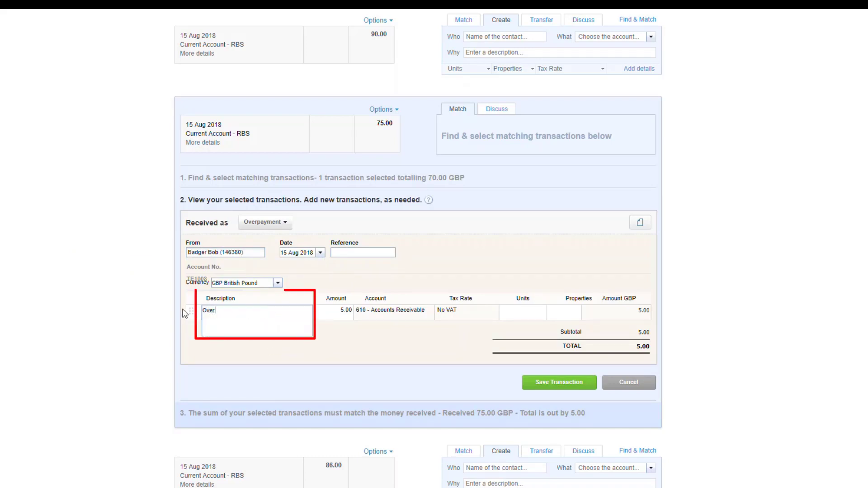
{"action": "type", "text": "payment of "}
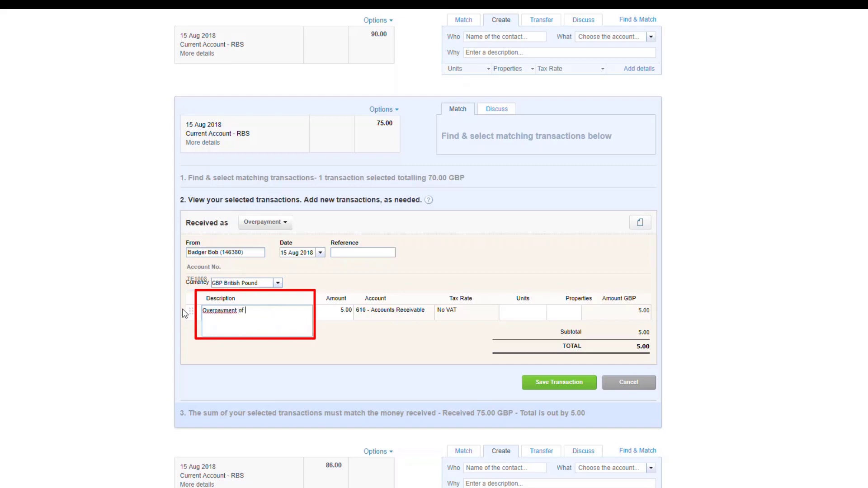
{"action": "type", "text": "rent"}
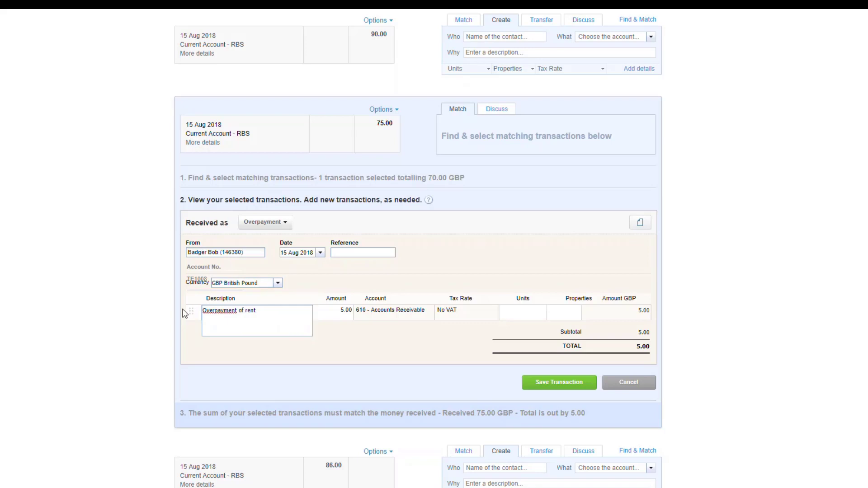
{"action": "left_click", "coordinate": [343, 313]}
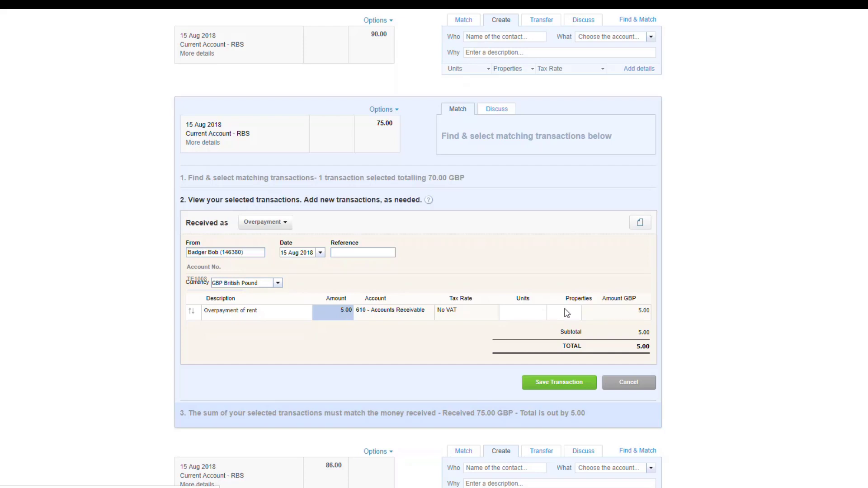
Assign the unit ORA01 - R1 and the property ORA01 to the overpayment line
{"action": "left_click", "coordinate": [540, 317]}
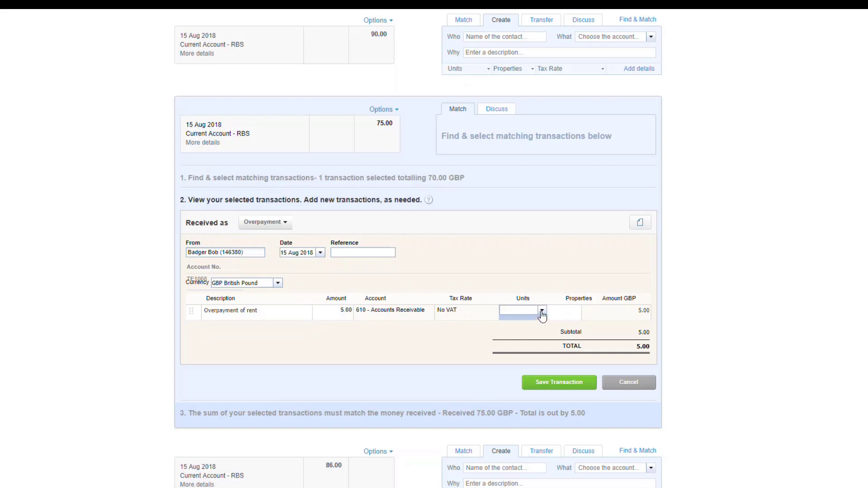
{"action": "left_click", "coordinate": [541, 311]}
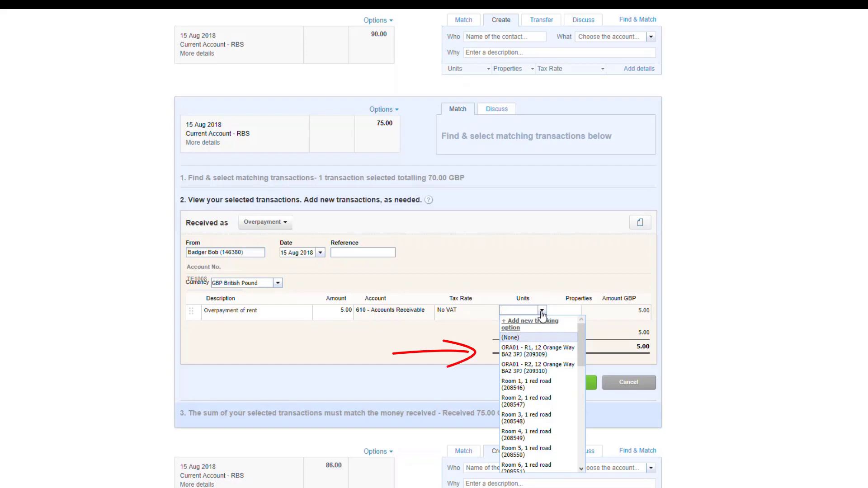
{"action": "left_click", "coordinate": [544, 357]}
{"action": "left_click", "coordinate": [571, 310]}
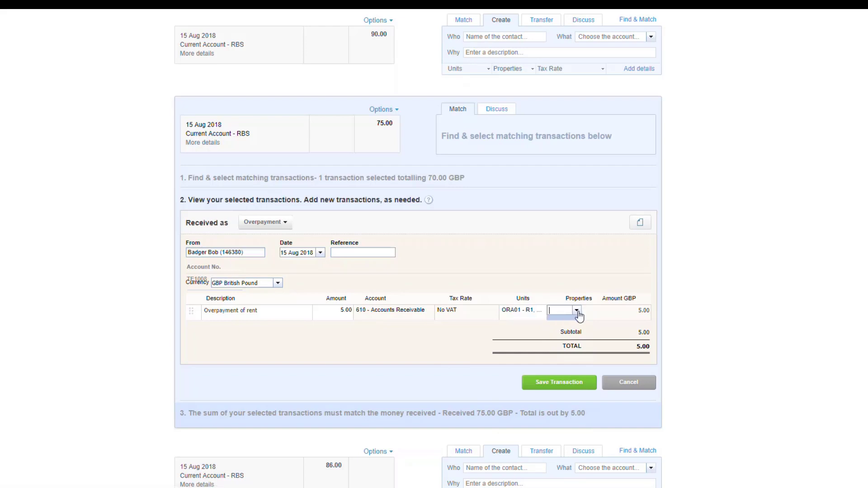
{"action": "left_click", "coordinate": [576, 311]}
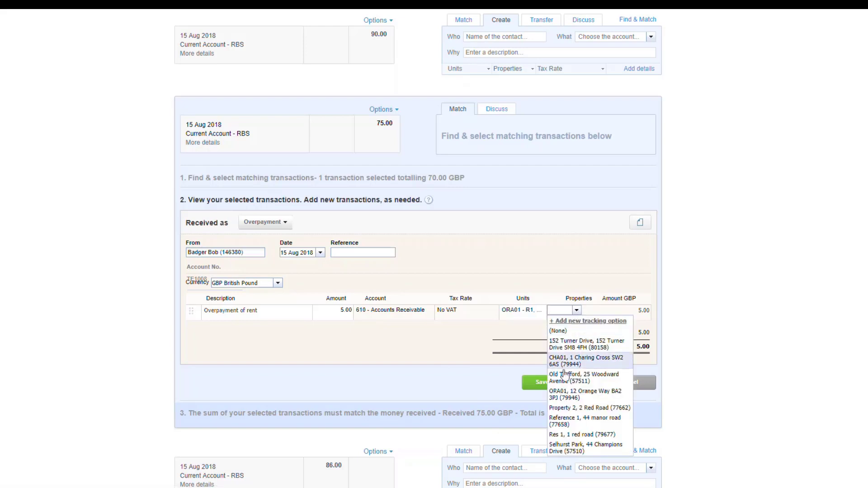
{"action": "left_click", "coordinate": [574, 397]}
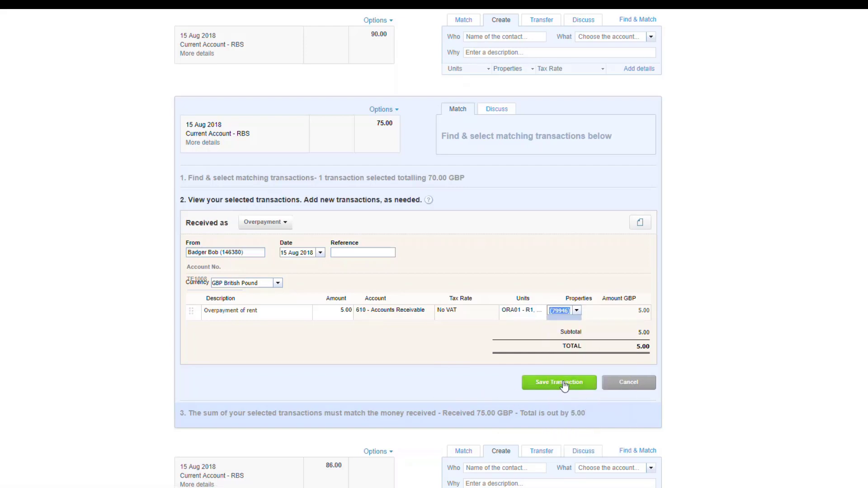
Save the overpayment transaction and reconcile the 75.00 receipt with the two selected transactions
{"action": "left_click", "coordinate": [564, 384]}
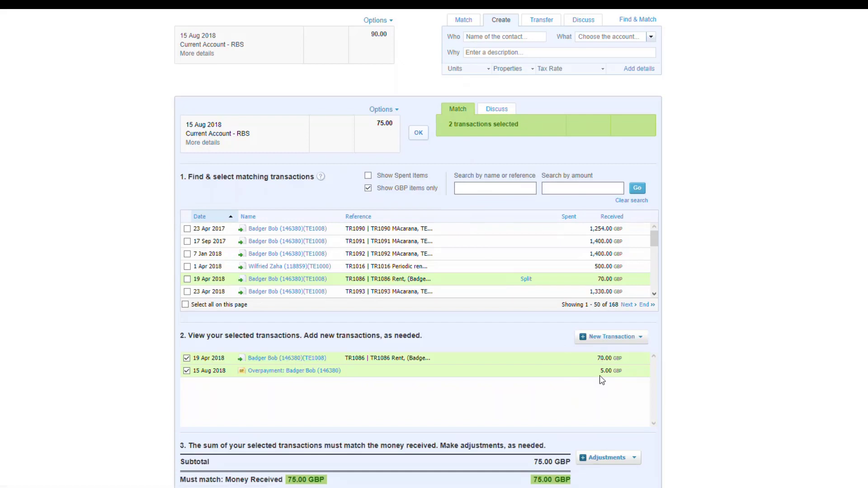
{"action": "left_click", "coordinate": [418, 132]}
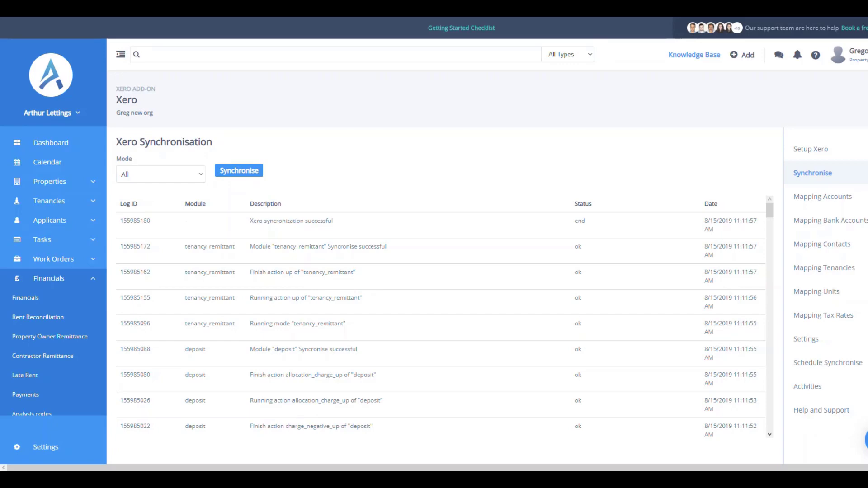
Switch to Arthur, open the Xero add-on from Financials, and run a synchronisation with Xero in All mode
{"action": "left_click", "coordinate": [61, 279]}
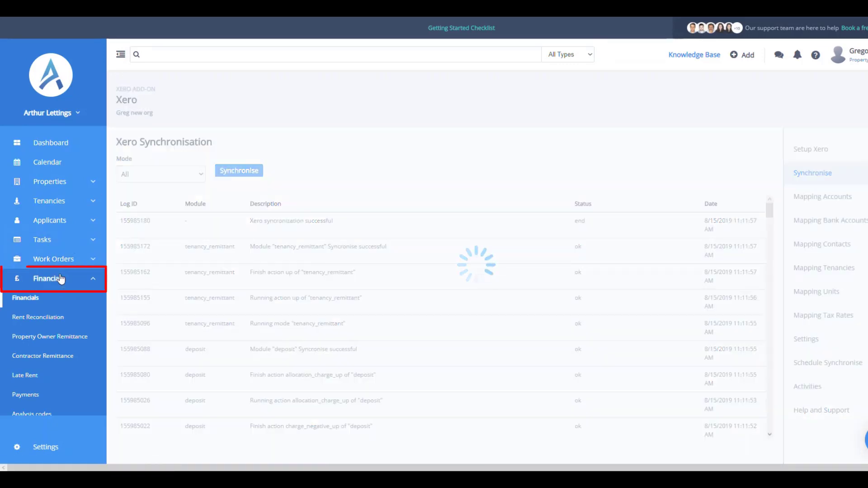
{"action": "left_click", "coordinate": [244, 193]}
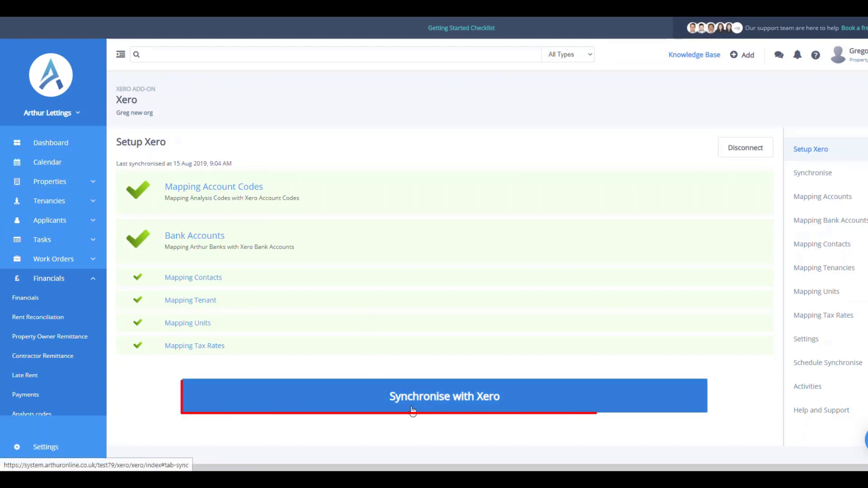
{"action": "left_click", "coordinate": [412, 408]}
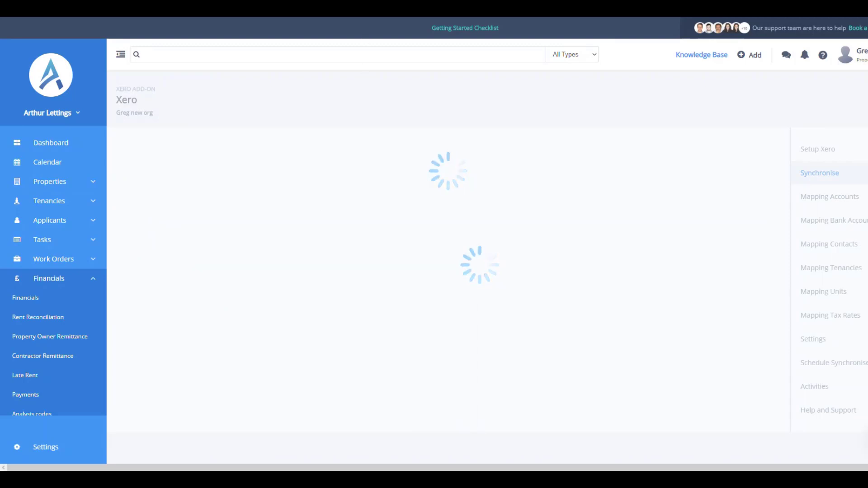
{"action": "left_click", "coordinate": [232, 170]}
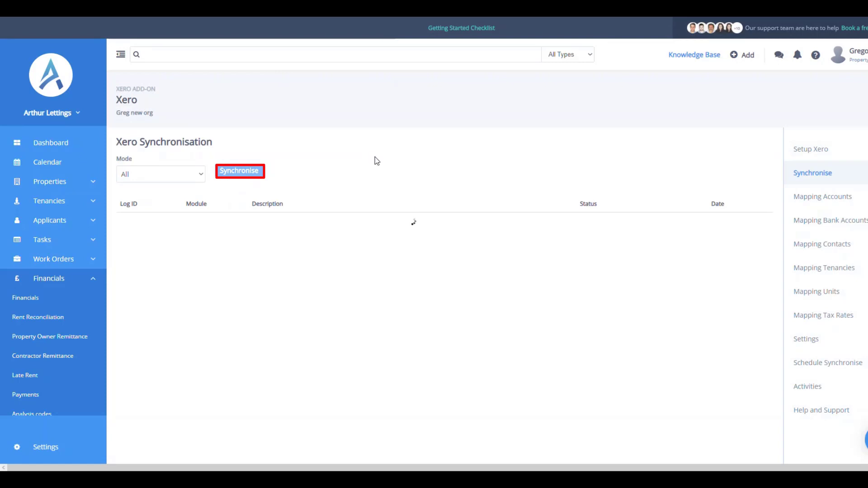